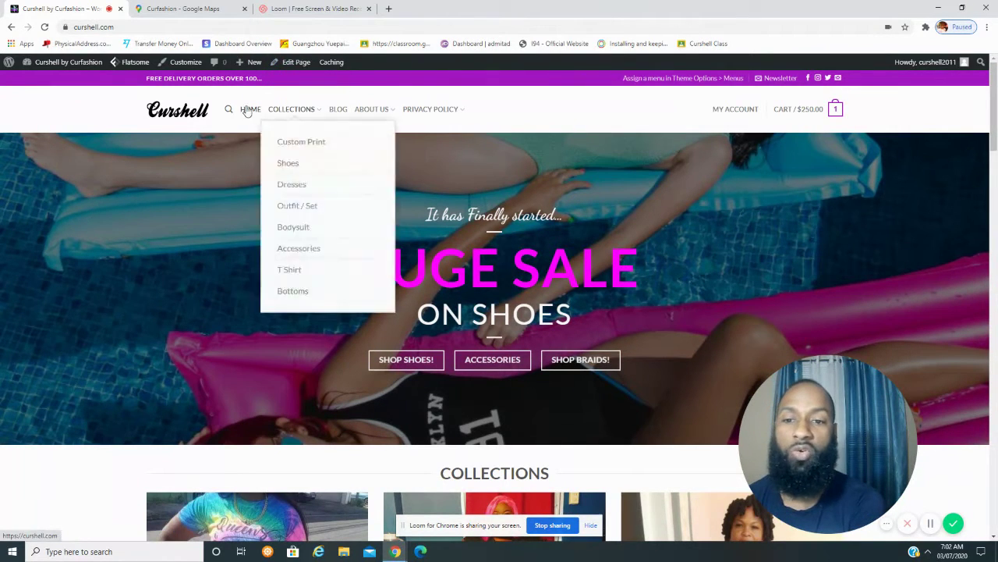
Look over the home page's product sections and open the Custom Print collection.
{"action": "mouse_move", "coordinate": [381, 114]}
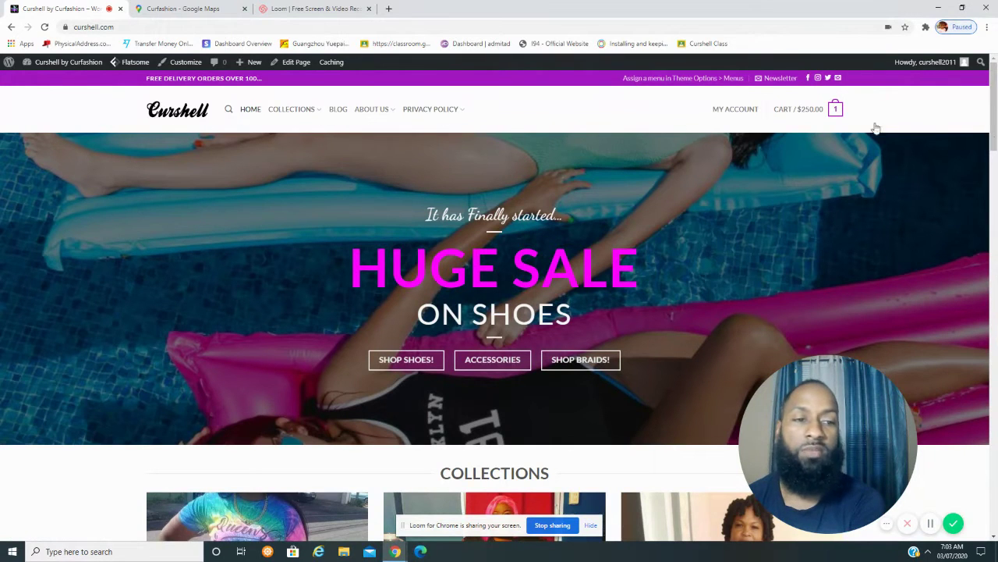
{"action": "left_click_drag", "start_coordinate": [995, 140], "coordinate": [995, 281]}
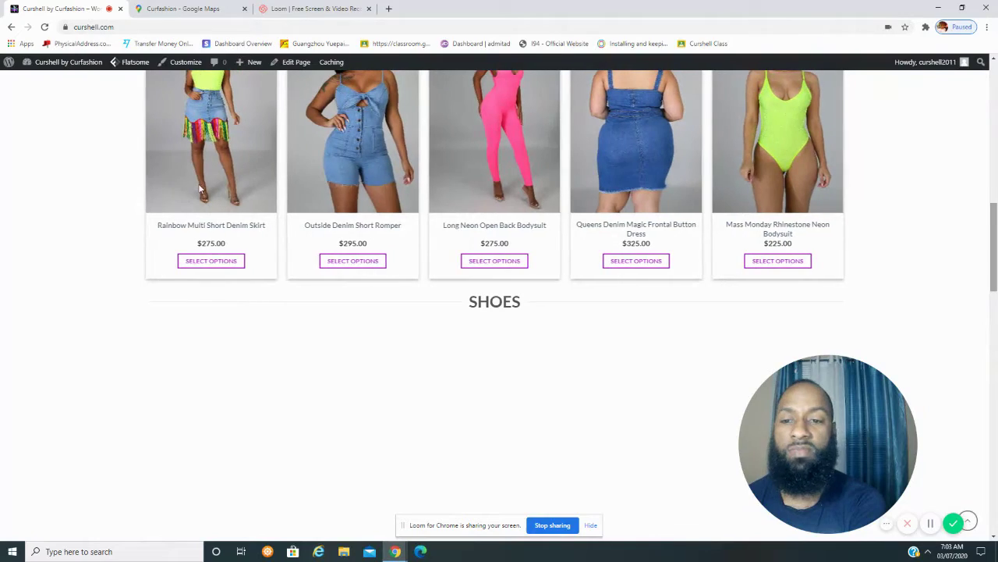
{"action": "left_click_drag", "start_coordinate": [994, 261], "coordinate": [993, 312]}
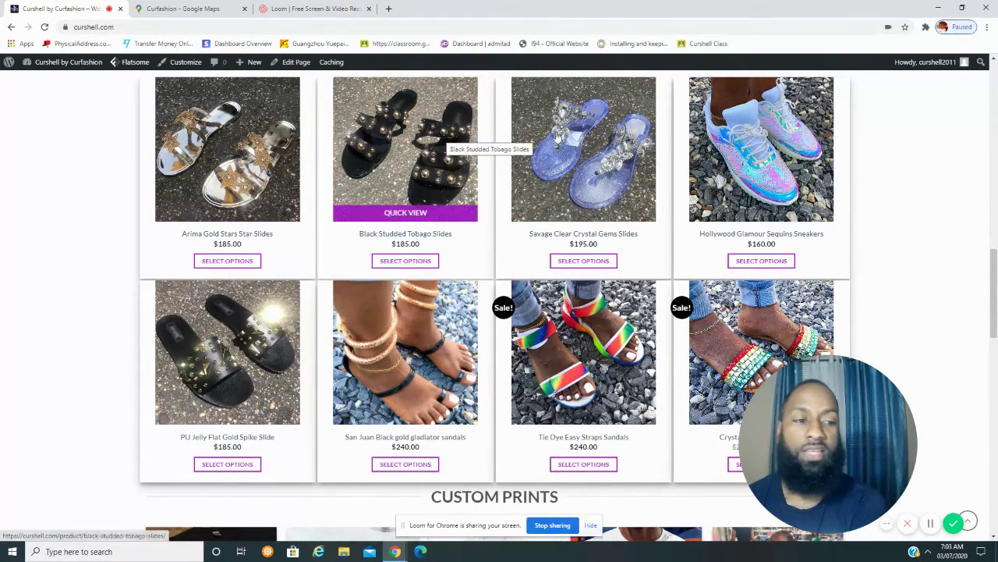
{"action": "left_click_drag", "start_coordinate": [993, 327], "coordinate": [994, 140]}
{"action": "mouse_move", "coordinate": [289, 117]}
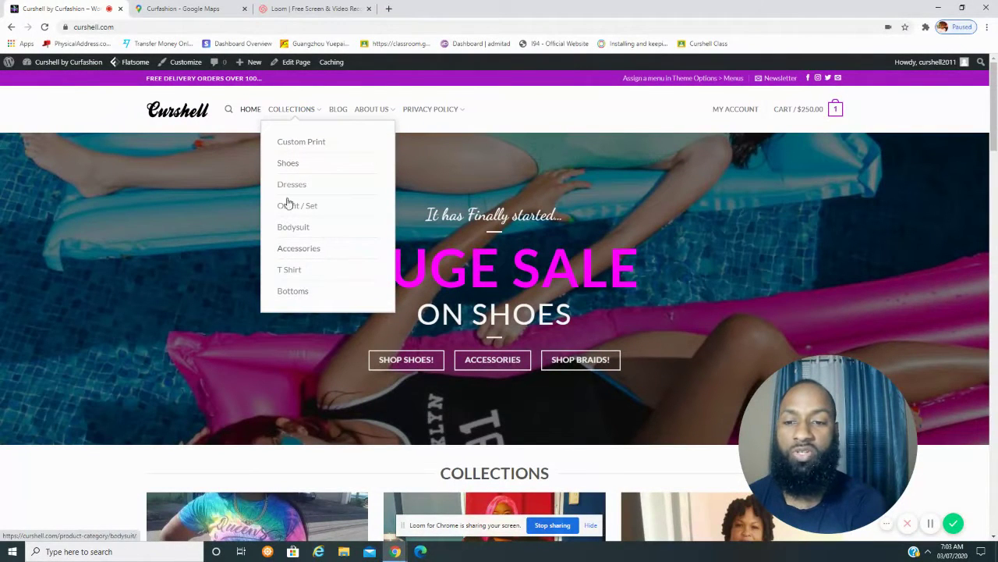
{"action": "left_click", "coordinate": [292, 145]}
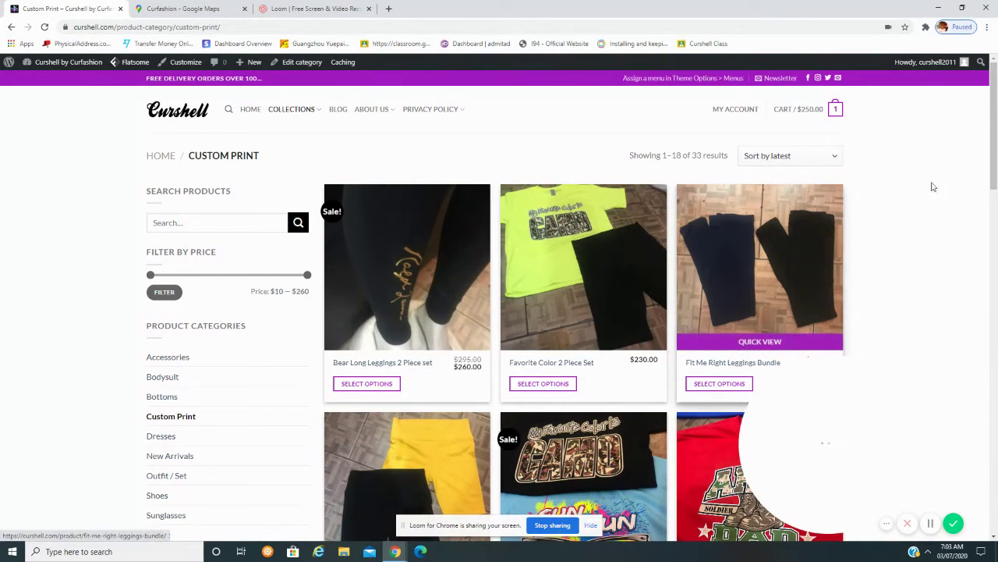
Browse the Custom Print products and open the Ladies Bear Biker Shorts Set.
{"action": "scroll", "coordinate": [996, 141], "scroll_direction": "down", "scroll_amount": 2}
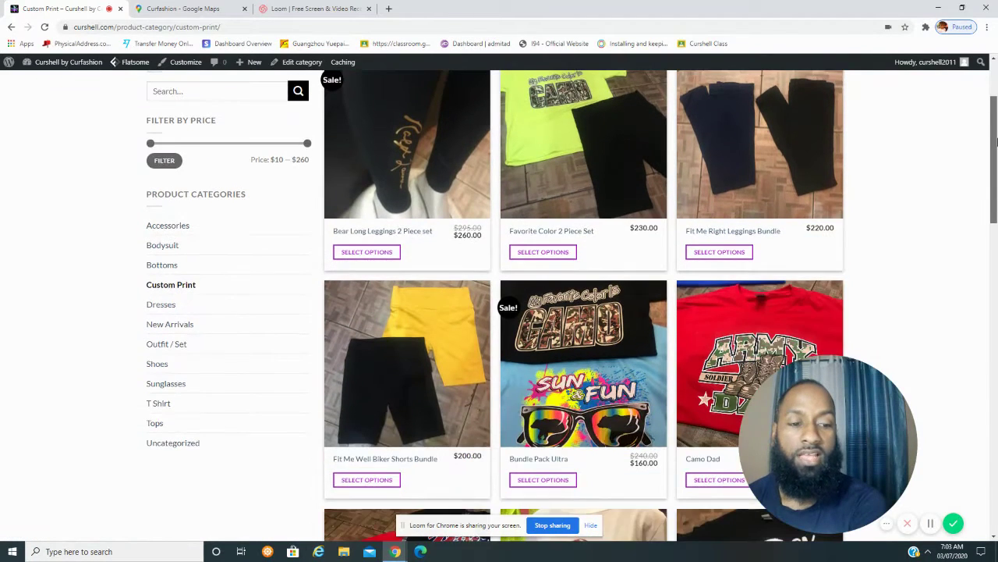
{"action": "left_click_drag", "start_coordinate": [996, 140], "coordinate": [995, 117]}
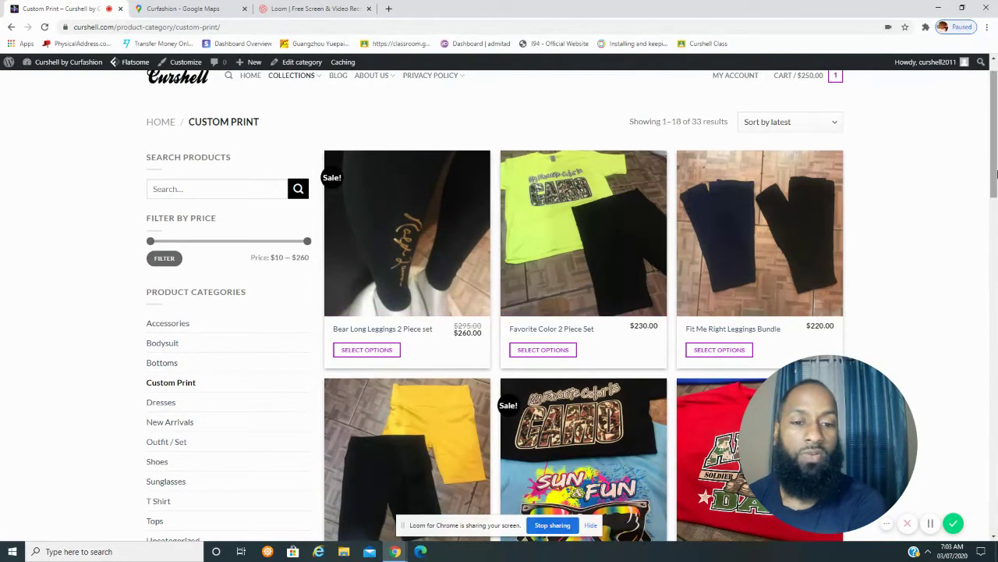
{"action": "left_click_drag", "start_coordinate": [996, 173], "coordinate": [996, 269]}
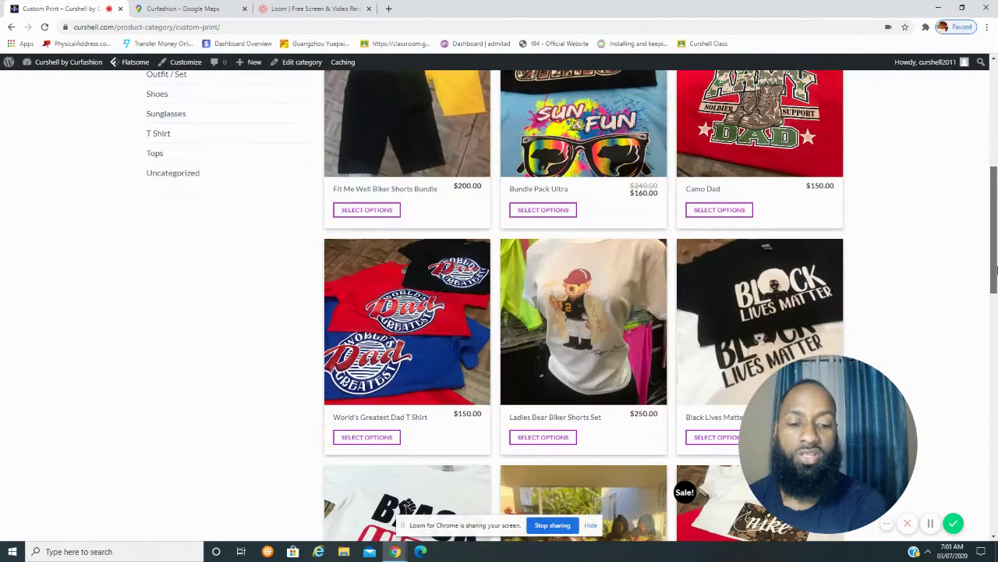
{"action": "mouse_move", "coordinate": [575, 403]}
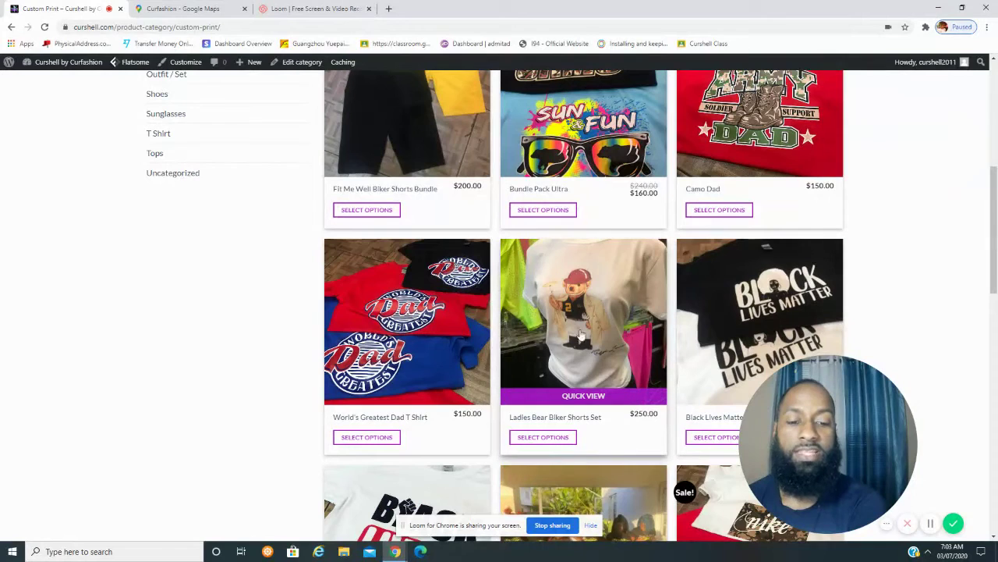
{"action": "left_click", "coordinate": [574, 291]}
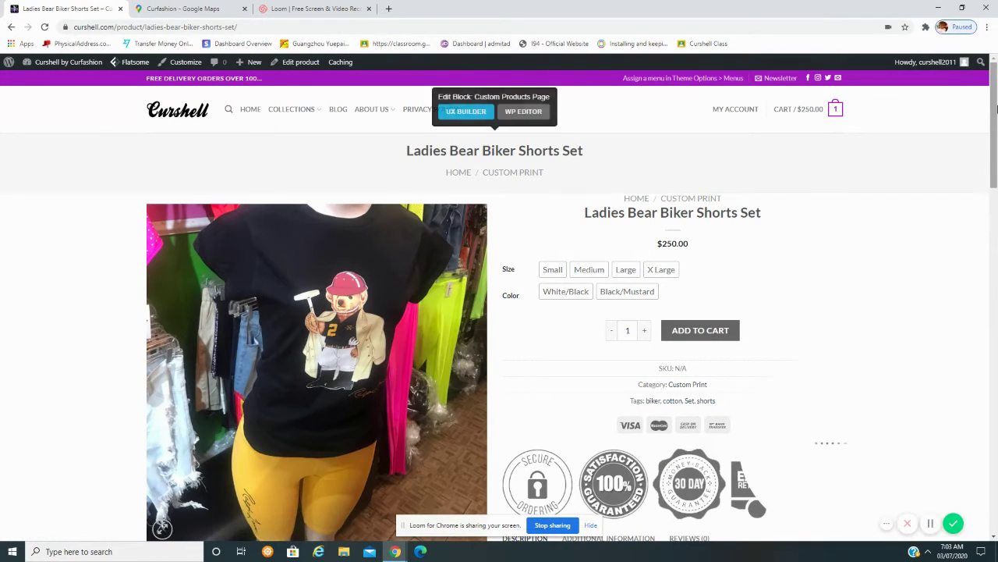
Try the Small, Medium and Large sizes of the shorts set and settle on Small.
{"action": "scroll", "coordinate": [997, 109], "scroll_direction": "down", "scroll_amount": 1}
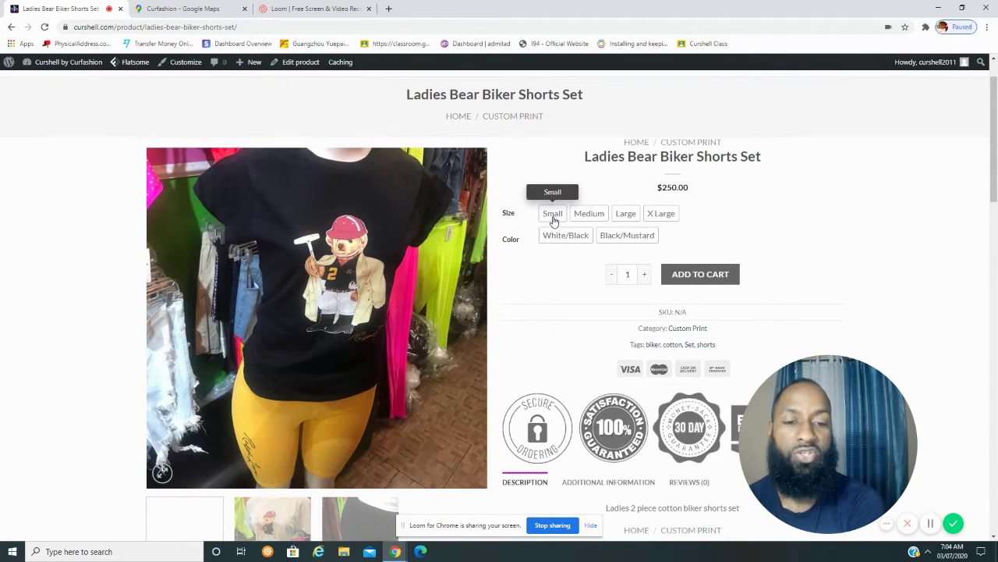
{"action": "left_click", "coordinate": [546, 215]}
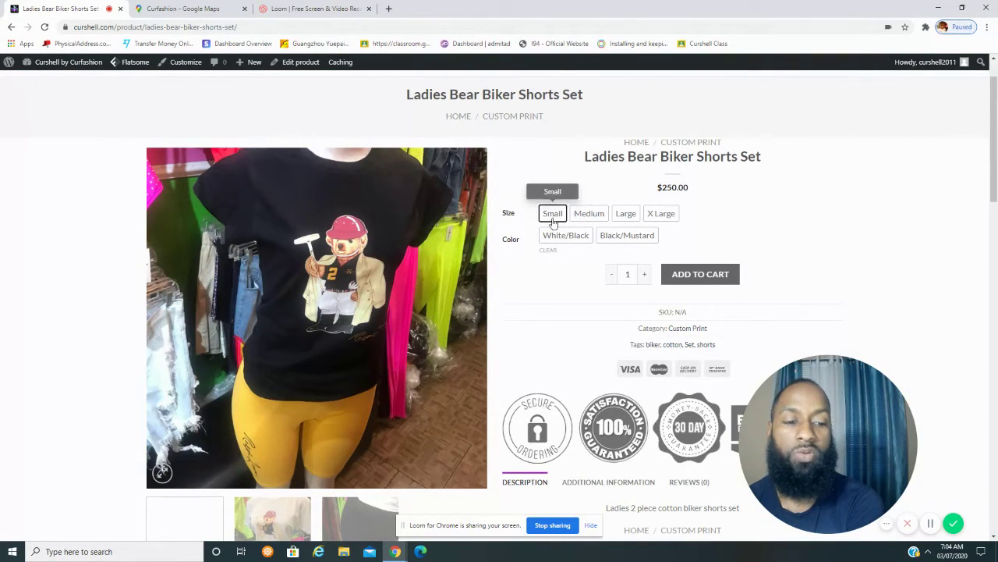
{"action": "left_click", "coordinate": [590, 218]}
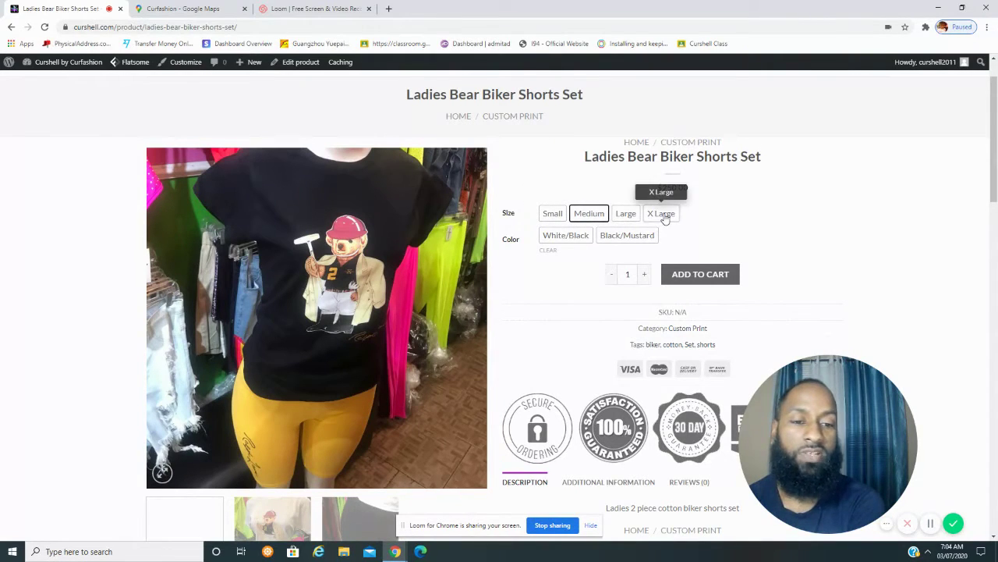
{"action": "left_click", "coordinate": [620, 218]}
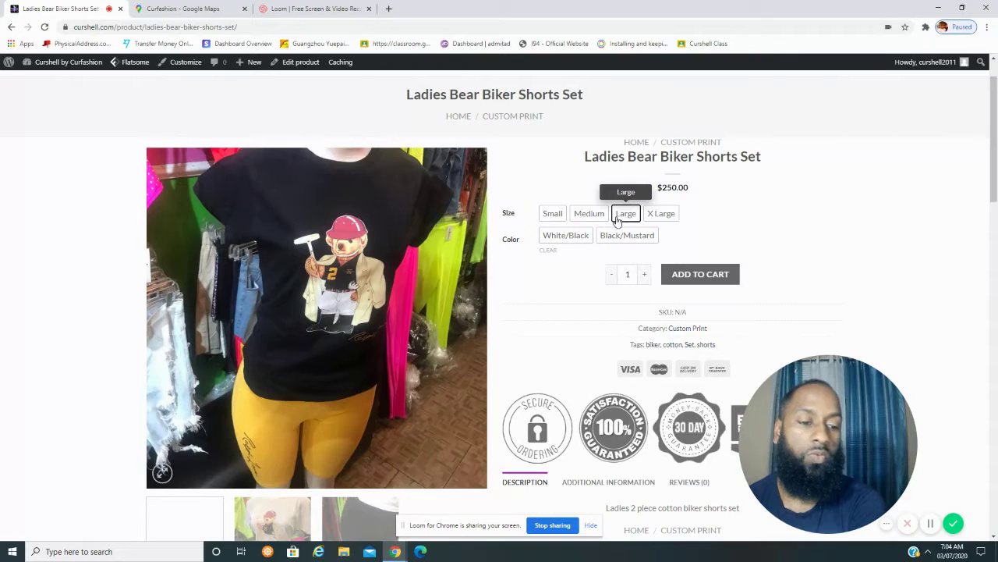
{"action": "left_click", "coordinate": [552, 214]}
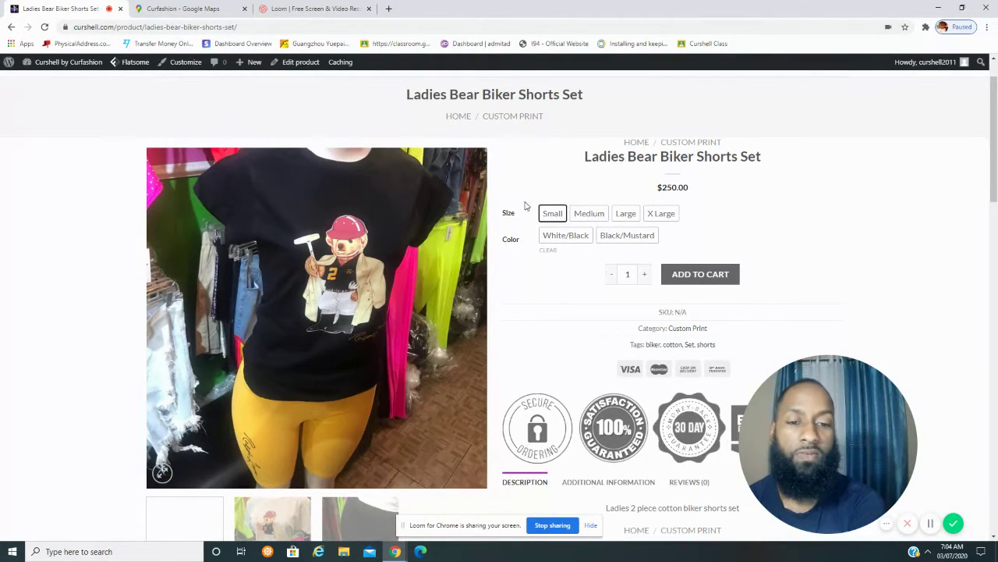
Compare the White/Black and Black/Mustard colors in size Small and select Black/Mustard.
{"action": "left_click", "coordinate": [563, 240]}
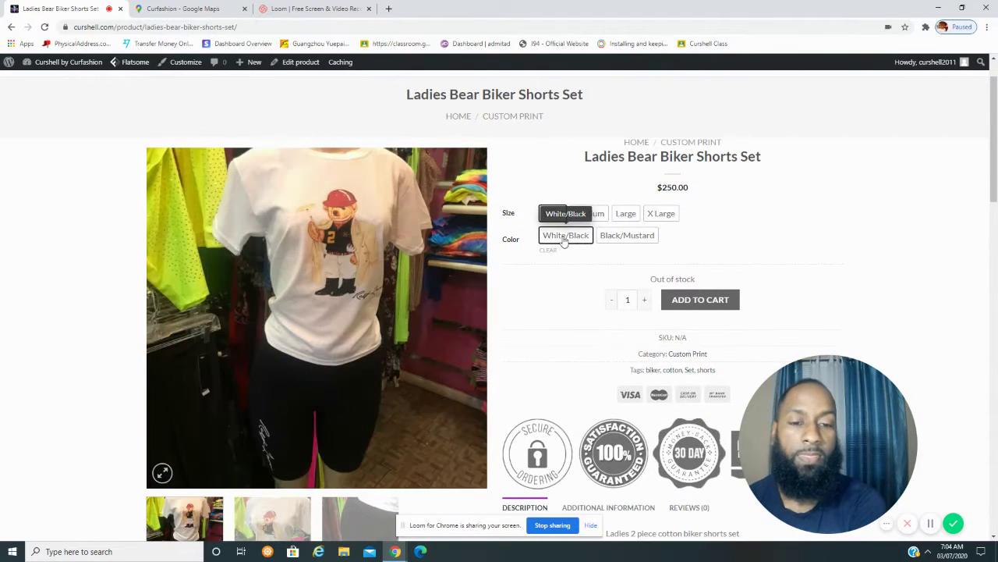
{"action": "left_click", "coordinate": [608, 244]}
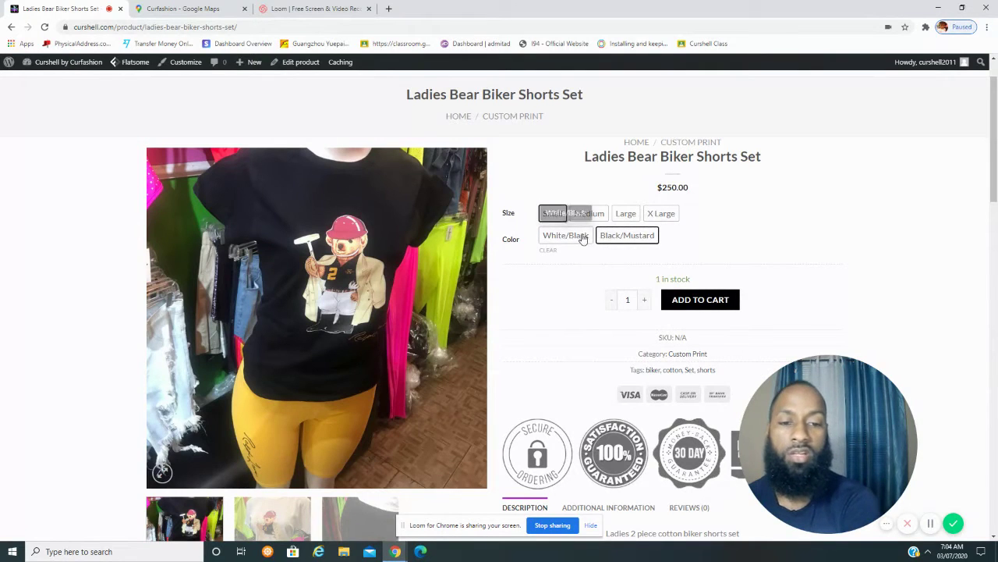
{"action": "left_click", "coordinate": [581, 242]}
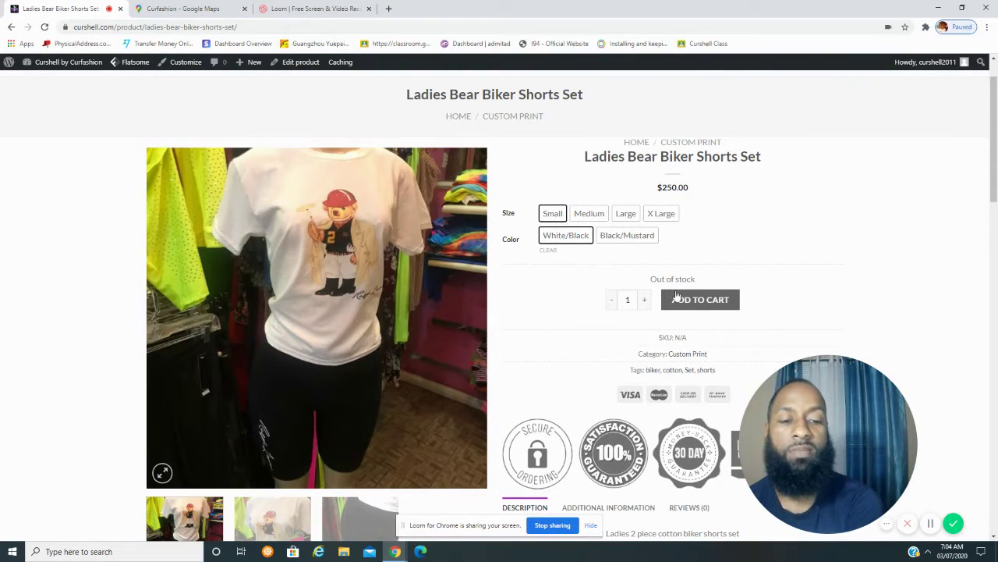
{"action": "left_click", "coordinate": [626, 234]}
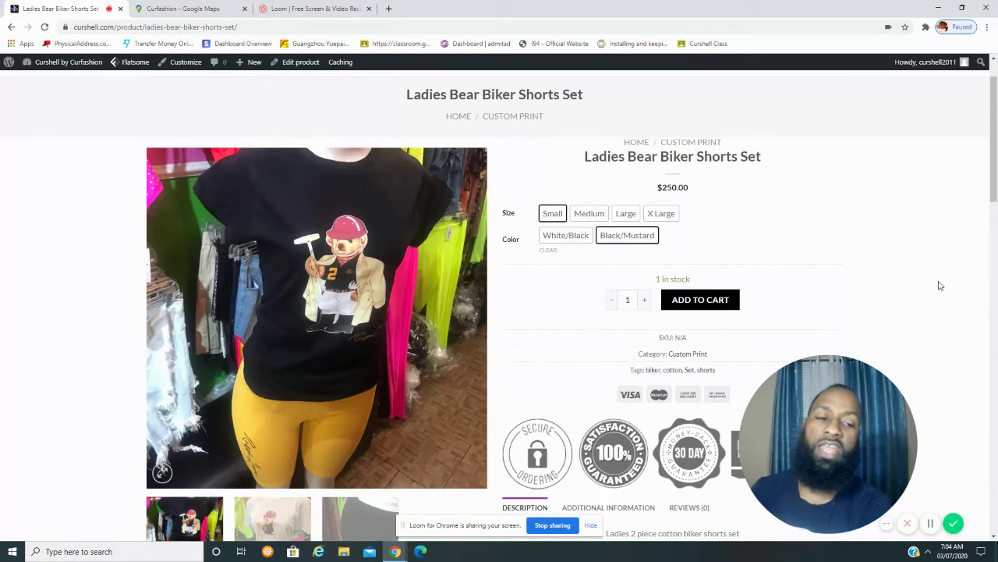
Try to add one Small, Black/Mustard set to the cart and open the shopping cart page.
{"action": "left_click", "coordinate": [683, 303]}
{"action": "left_click", "coordinate": [683, 302]}
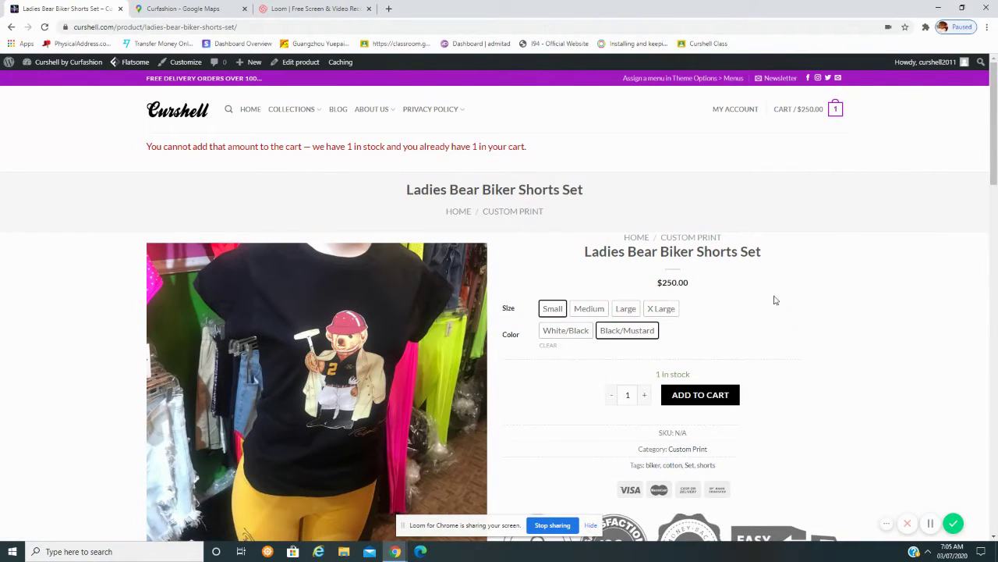
{"action": "mouse_move", "coordinate": [997, 162]}
{"action": "left_mouse_down"}
{"action": "mouse_move", "coordinate": [997, 258]}
{"action": "mouse_move", "coordinate": [995, 158]}
{"action": "left_mouse_up"}
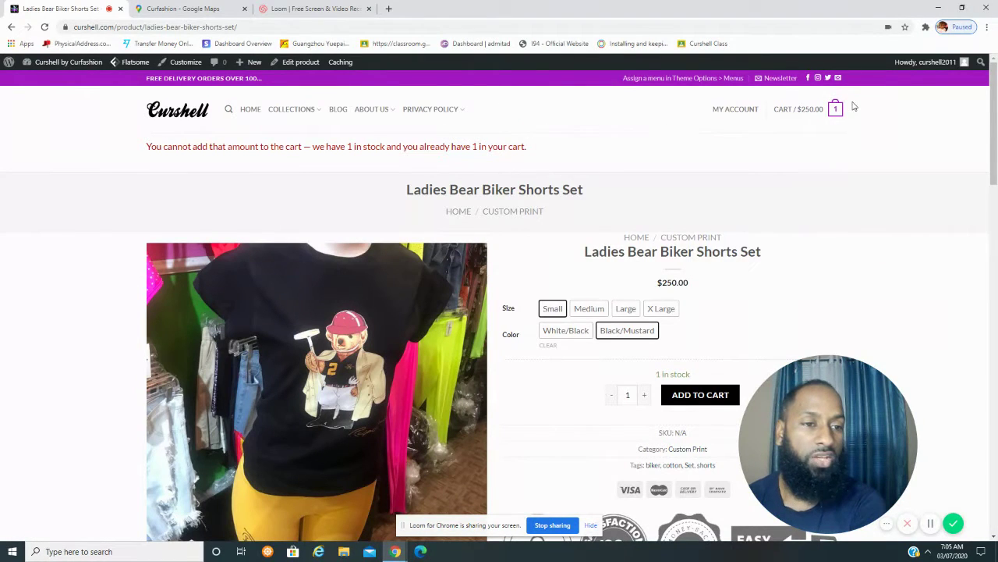
{"action": "mouse_move", "coordinate": [788, 111]}
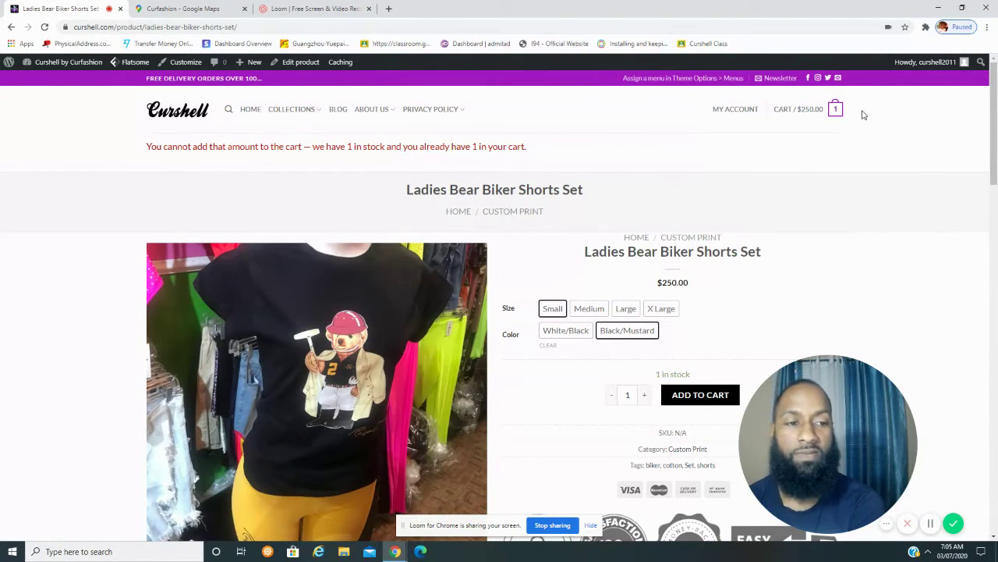
{"action": "mouse_move", "coordinate": [841, 107]}
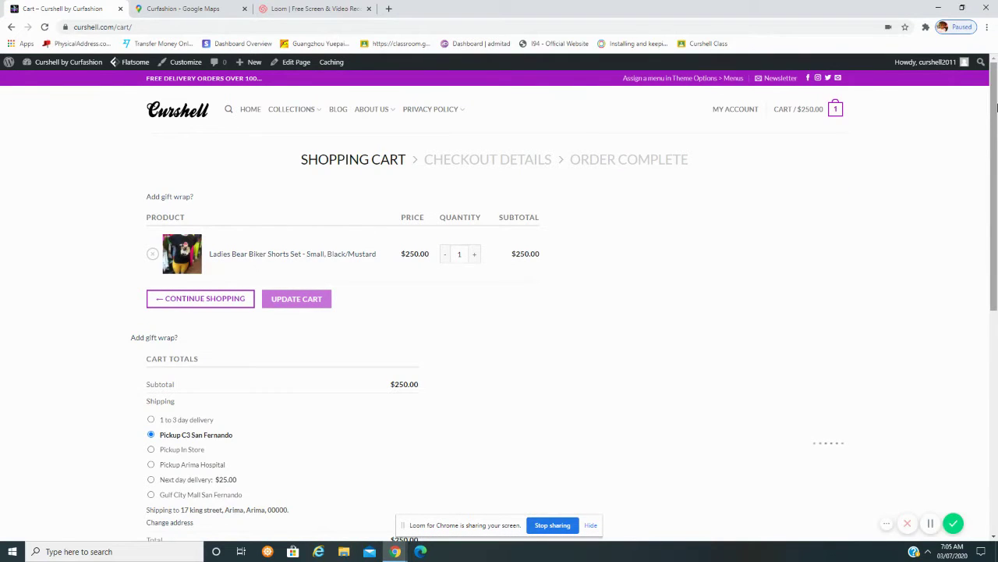
Try next day delivery as the cart's shipping option and settle on Pickup In Store.
{"action": "mouse_move", "coordinate": [996, 107]}
{"action": "left_mouse_down"}
{"action": "mouse_move", "coordinate": [997, 180]}
{"action": "mouse_move", "coordinate": [996, 114]}
{"action": "left_mouse_up"}
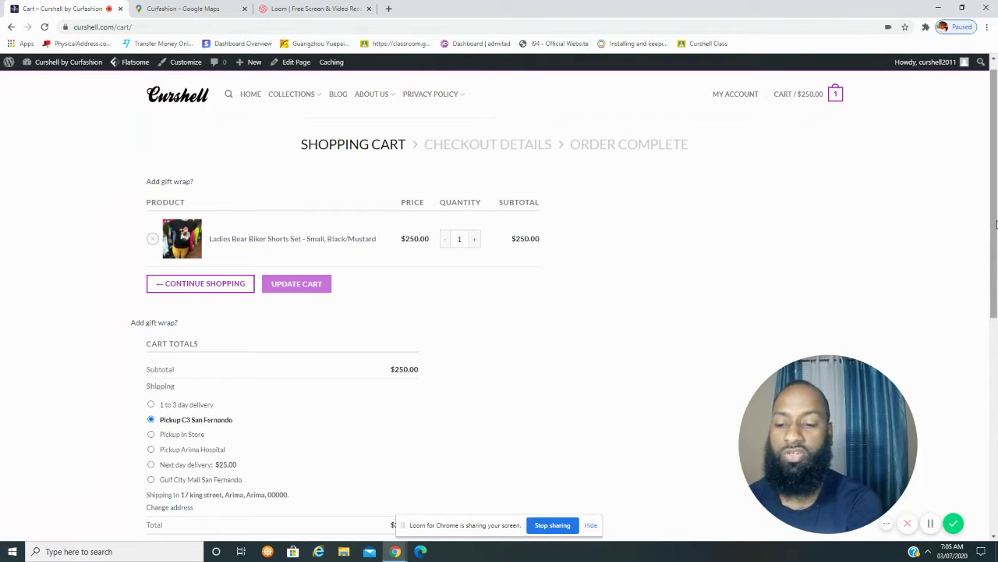
{"action": "scroll", "coordinate": [996, 203], "scroll_direction": "down", "scroll_amount": 1}
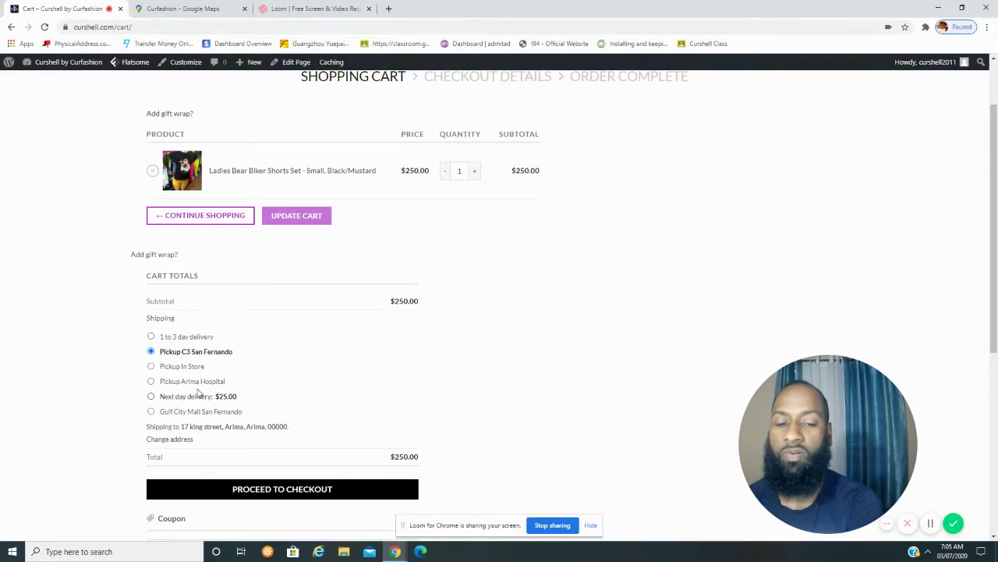
{"action": "left_click", "coordinate": [152, 396]}
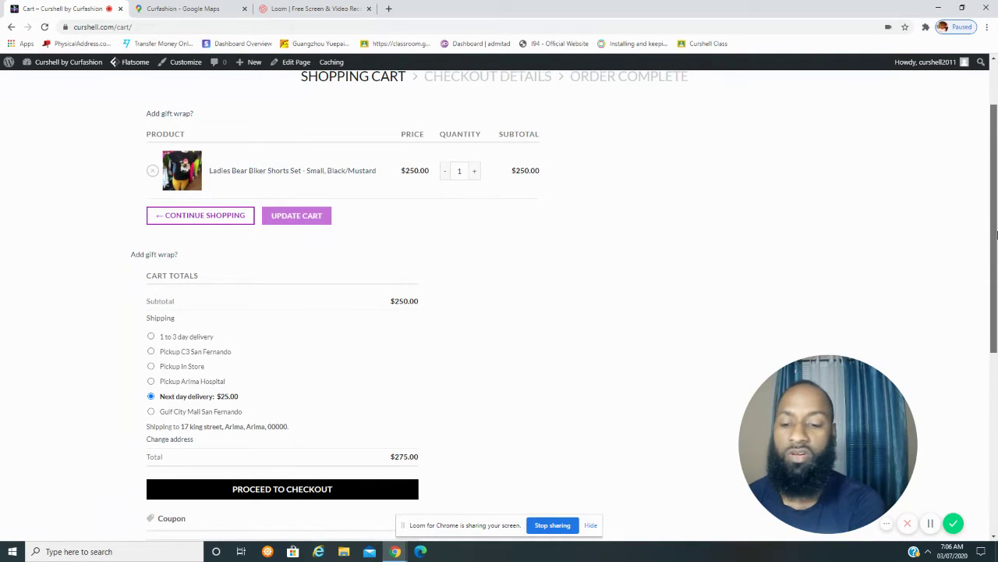
{"action": "left_click_drag", "start_coordinate": [996, 234], "coordinate": [996, 295]}
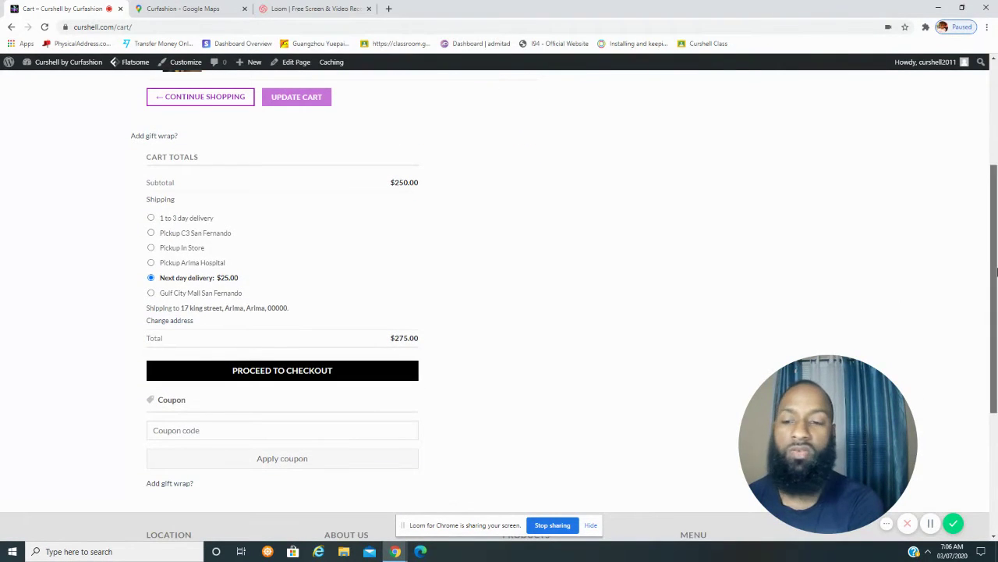
{"action": "scroll", "coordinate": [952, 258], "scroll_direction": "up", "scroll_amount": 1}
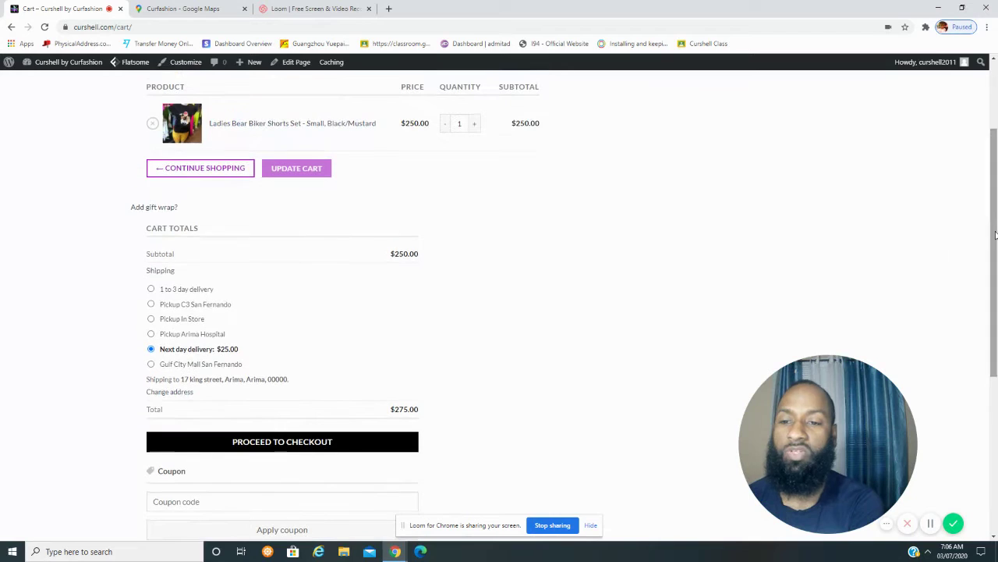
{"action": "left_click", "coordinate": [152, 320]}
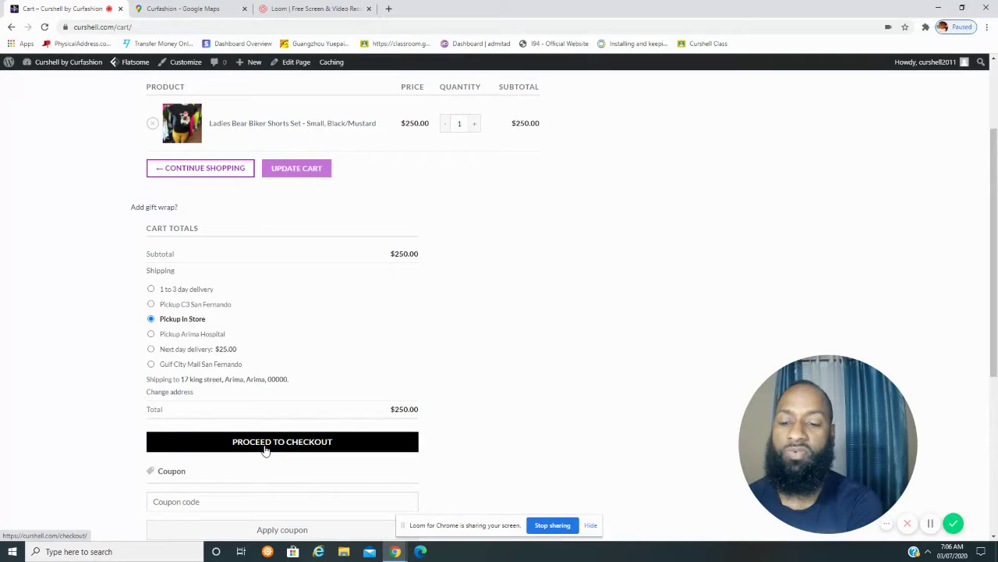
Proceed to checkout and review the billing name, address, contact fields and payment options.
{"action": "left_click", "coordinate": [265, 450]}
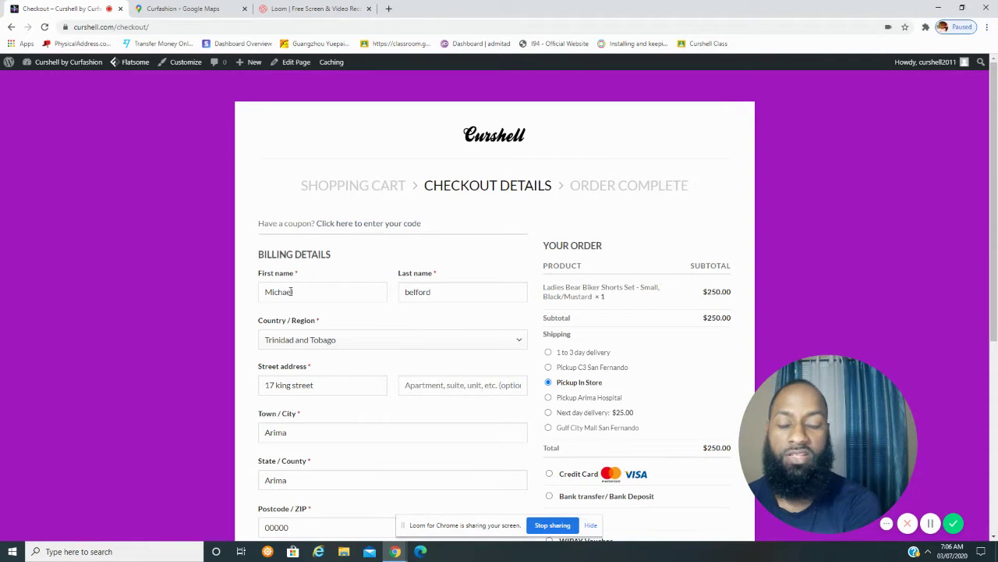
{"action": "scroll", "coordinate": [350, 282], "scroll_direction": "down", "scroll_amount": 1}
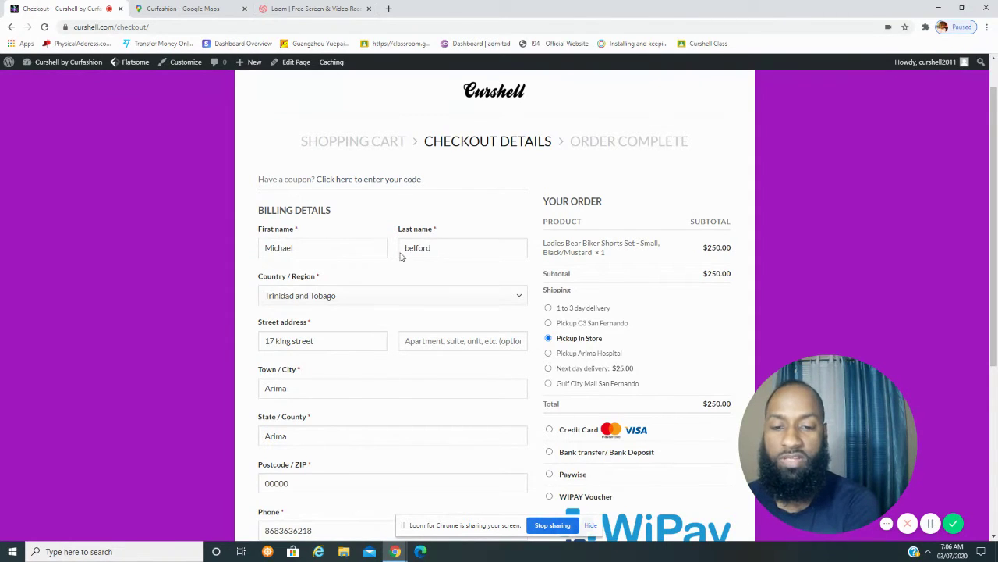
{"action": "left_click", "coordinate": [355, 247]}
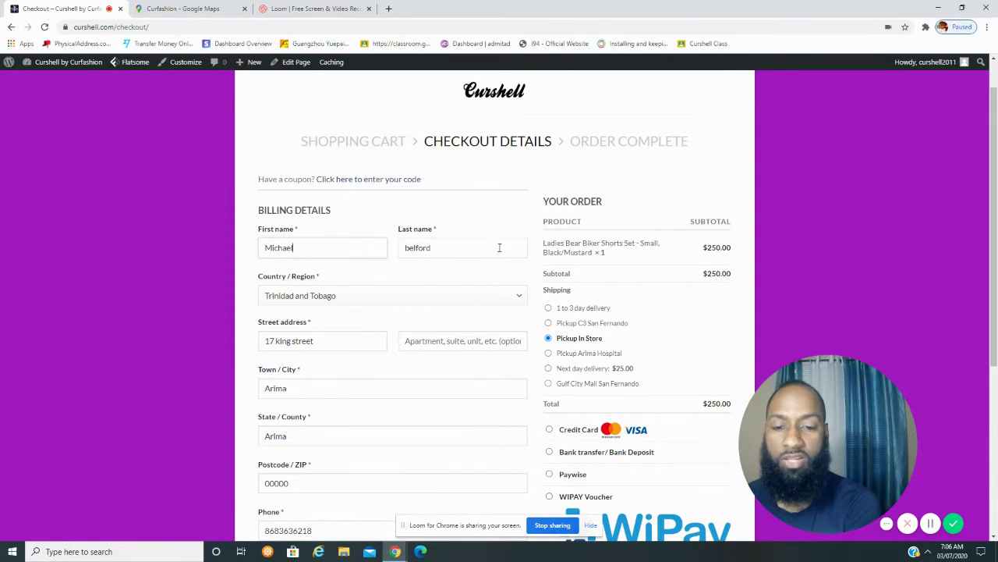
{"action": "left_click", "coordinate": [499, 248]}
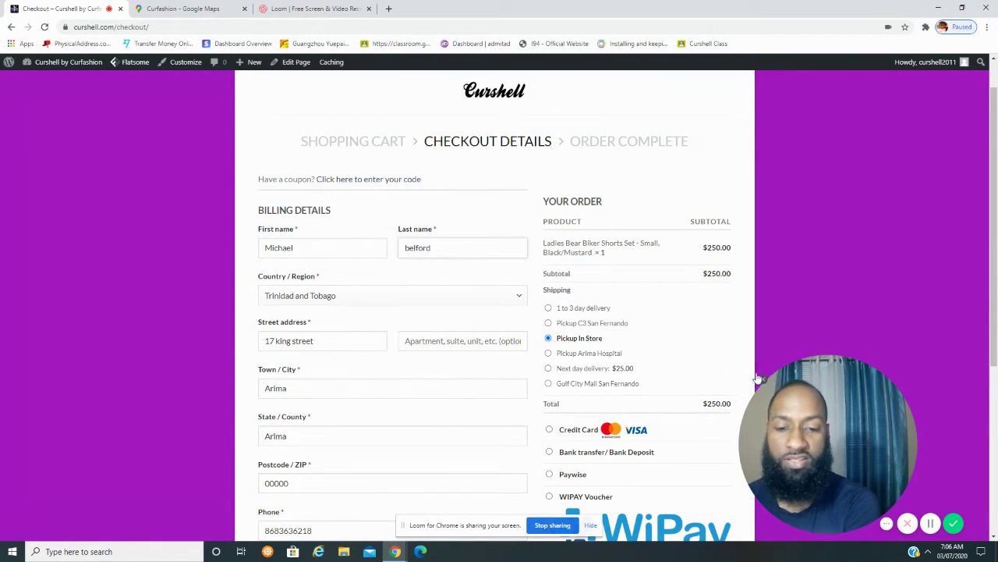
{"action": "scroll", "coordinate": [359, 267], "scroll_direction": "down", "scroll_amount": 2}
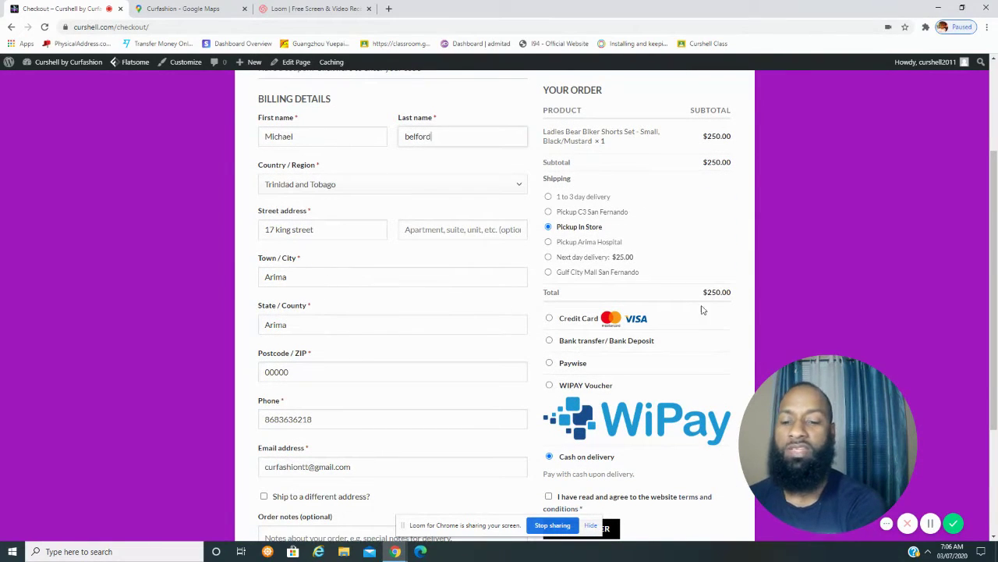
{"action": "left_click_drag", "start_coordinate": [996, 244], "coordinate": [993, 290]}
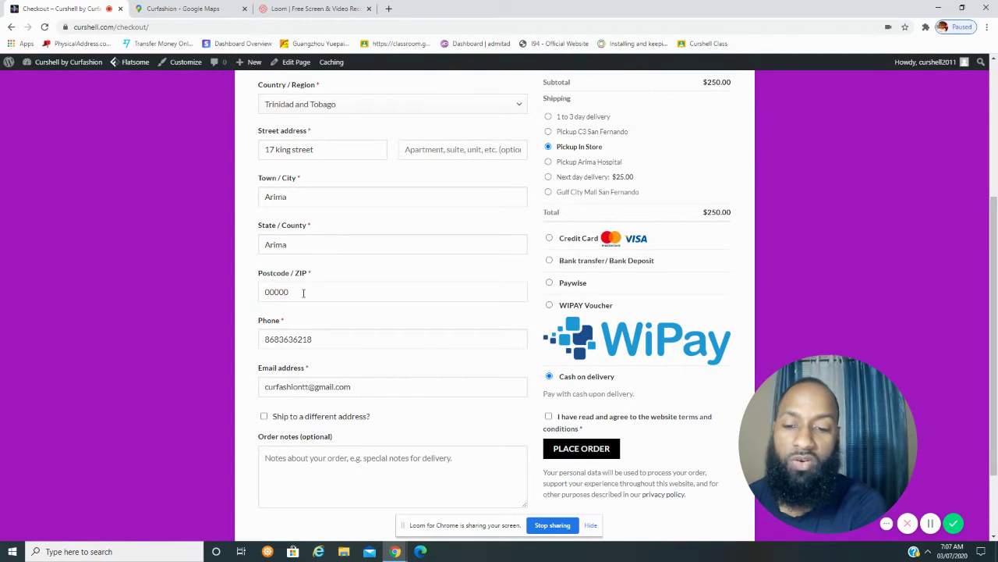
Try the option to ship to a different address below the billing details and turn it off again.
{"action": "left_click", "coordinate": [265, 292]}
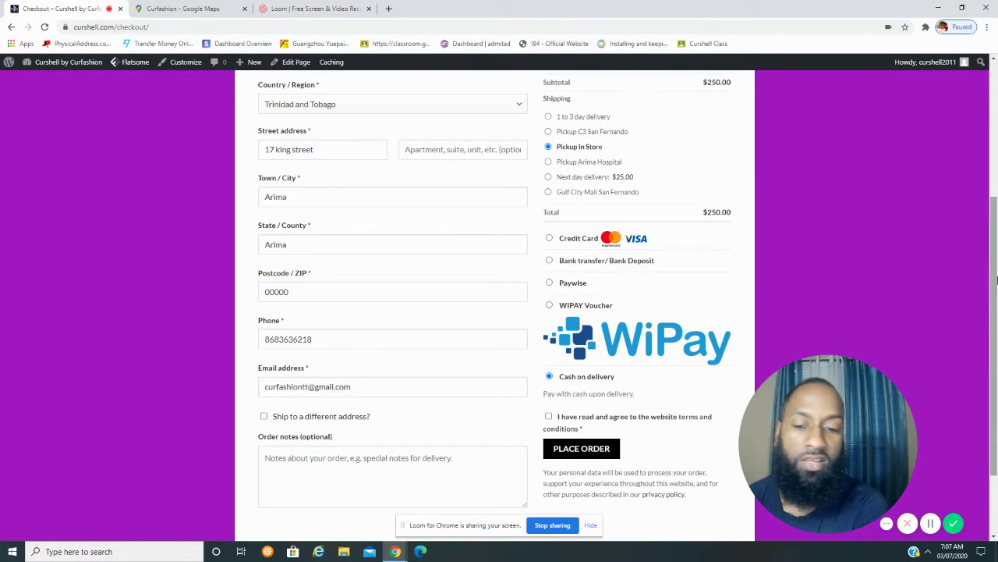
{"action": "scroll", "coordinate": [185, 299], "scroll_direction": "down", "scroll_amount": 2}
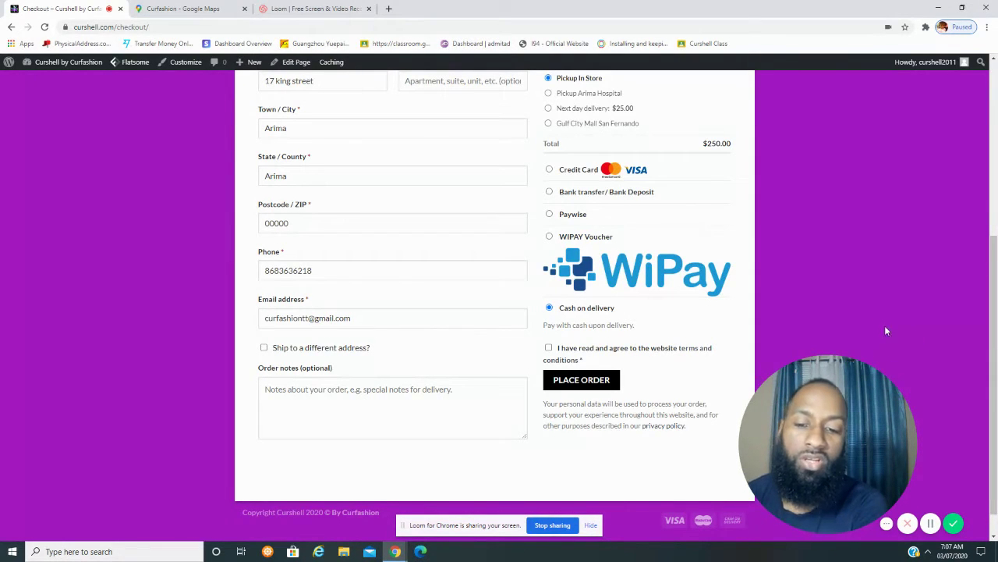
{"action": "left_click", "coordinate": [263, 348]}
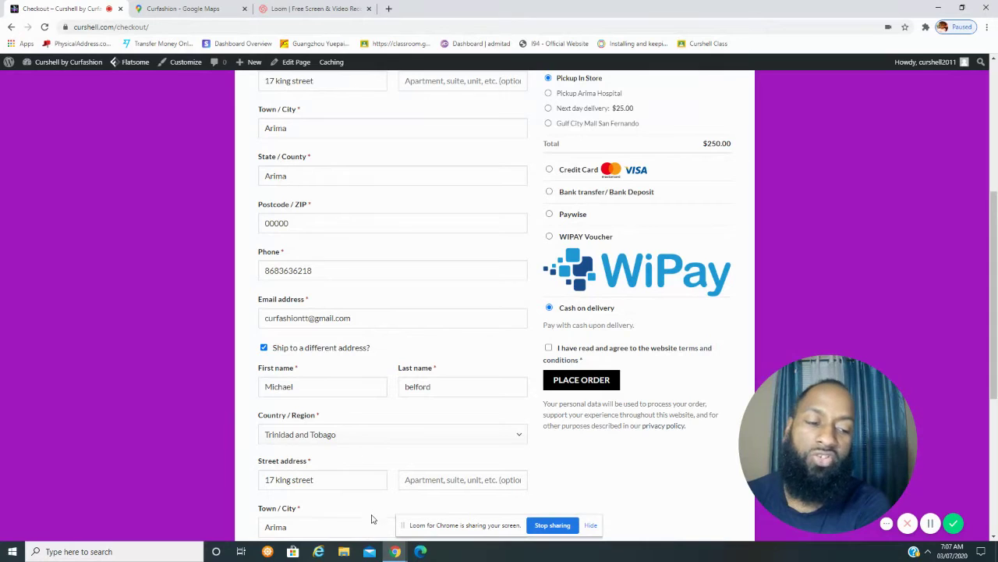
{"action": "left_click", "coordinate": [264, 348]}
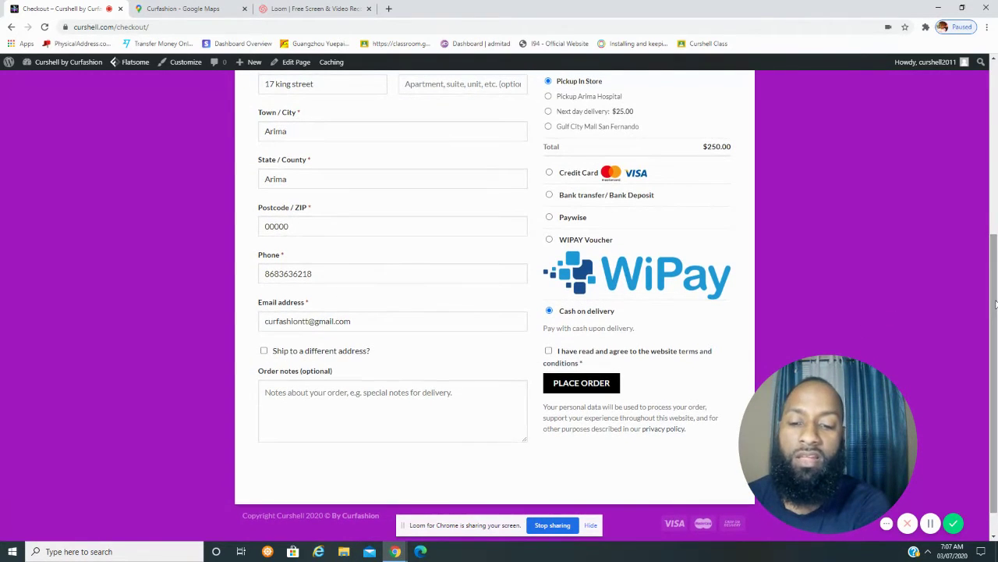
Try entering text in the optional order notes and clear it again.
{"action": "left_click", "coordinate": [444, 394]}
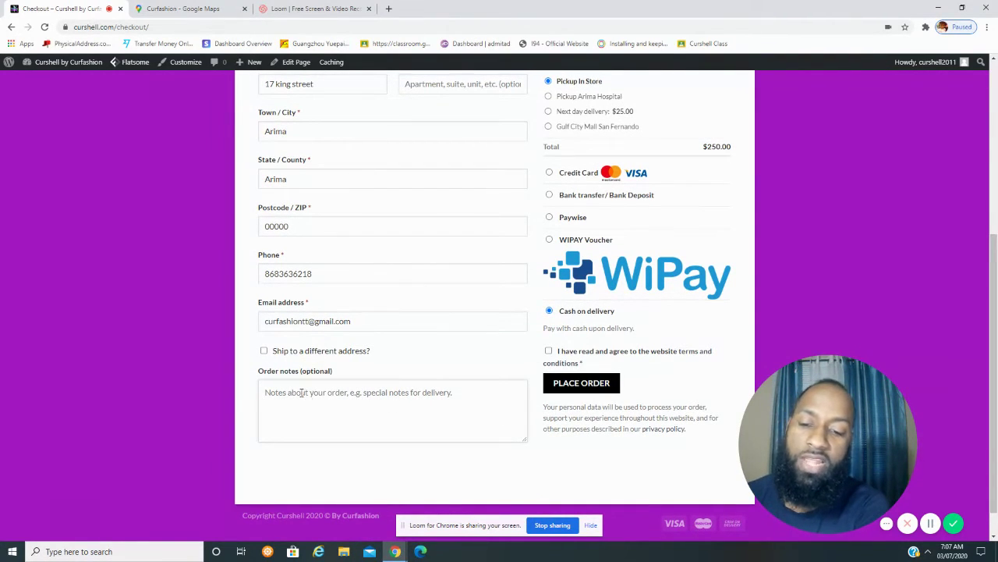
{"action": "type", "text": "bn"}
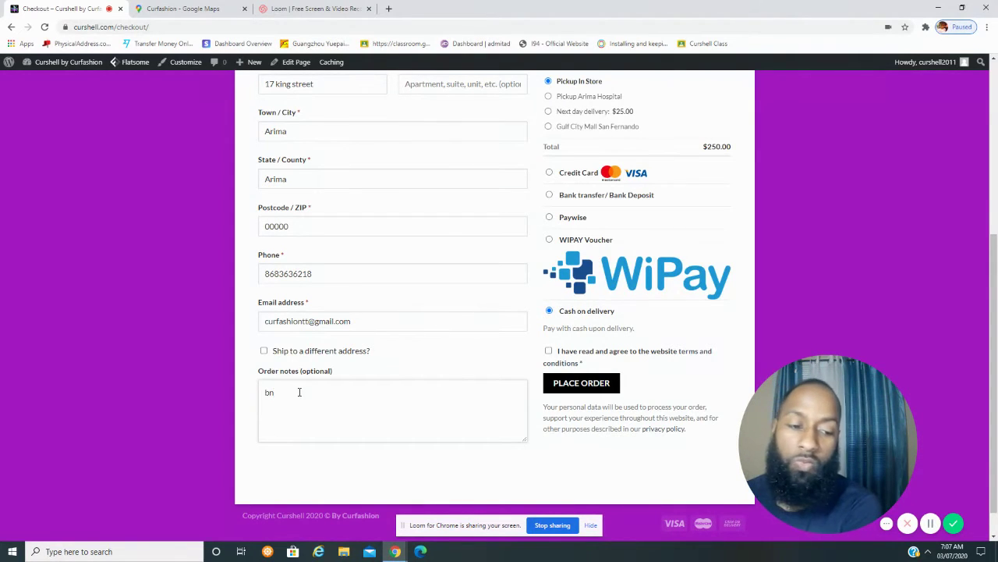
{"action": "key", "text": "BackSpace"}
{"action": "key", "text": "BackSpace"}
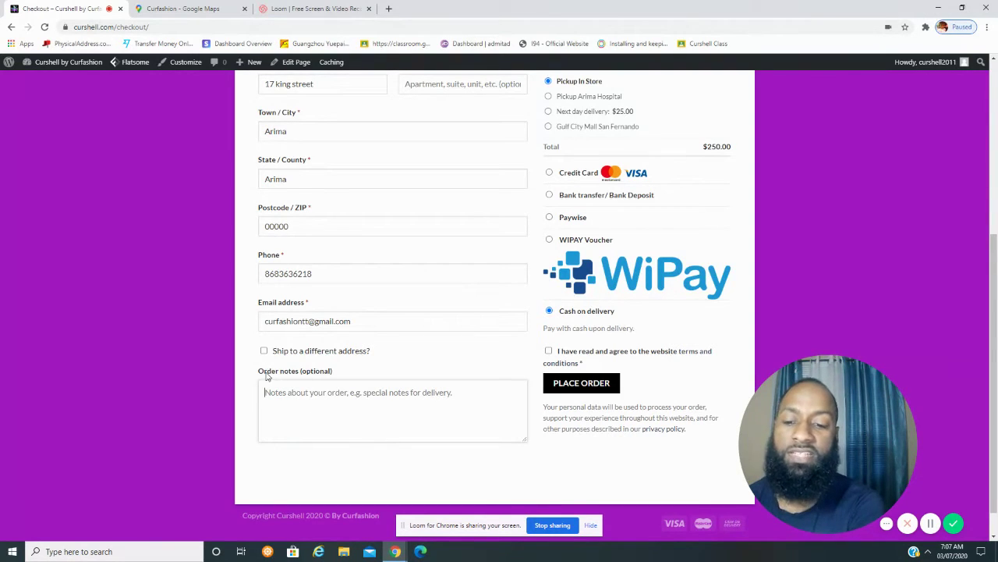
Change the order's shipping option to Pickup Arima Hospital.
{"action": "left_click_drag", "start_coordinate": [997, 341], "coordinate": [997, 221]}
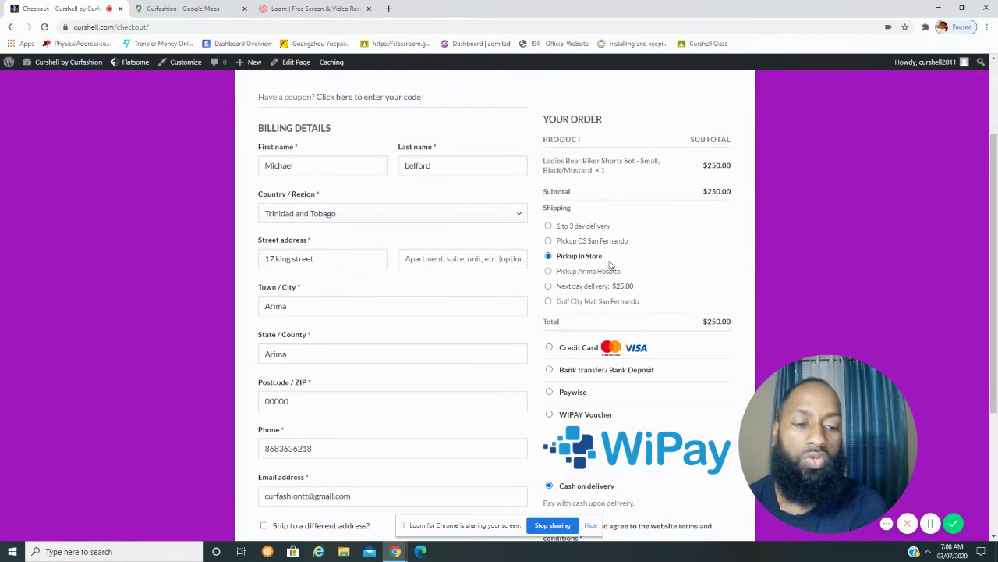
{"action": "left_click", "coordinate": [549, 272]}
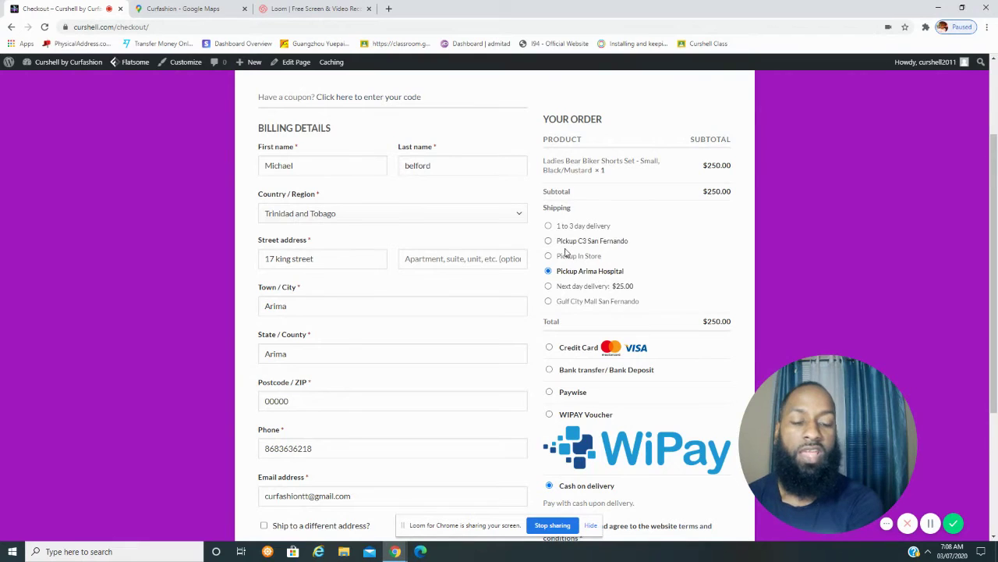
{"action": "left_click_drag", "start_coordinate": [996, 173], "coordinate": [996, 164]}
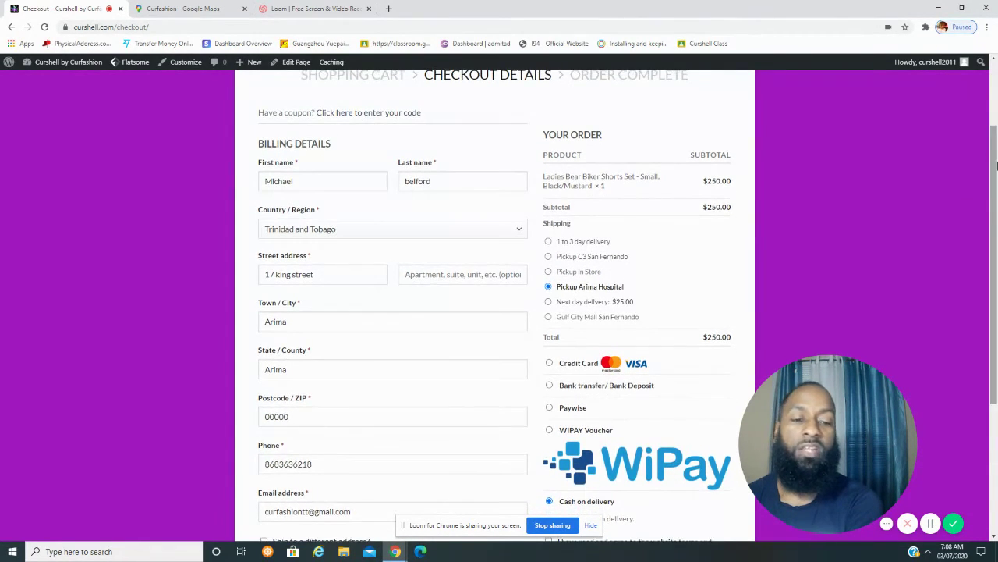
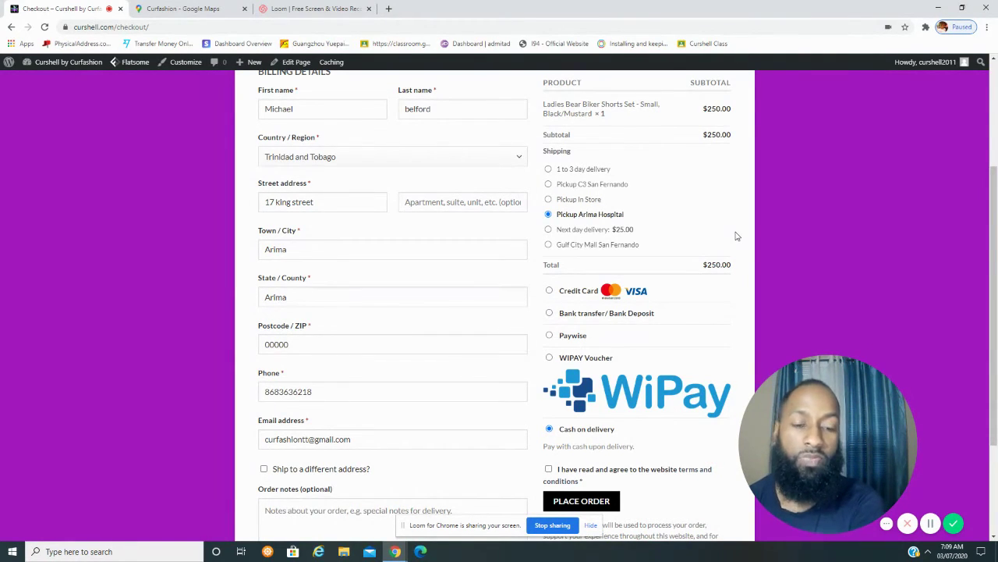
Try the Credit Card and Bank transfer/ Bank Deposit payment methods and settle on Paywise.
{"action": "left_click_drag", "start_coordinate": [995, 320], "coordinate": [997, 357]}
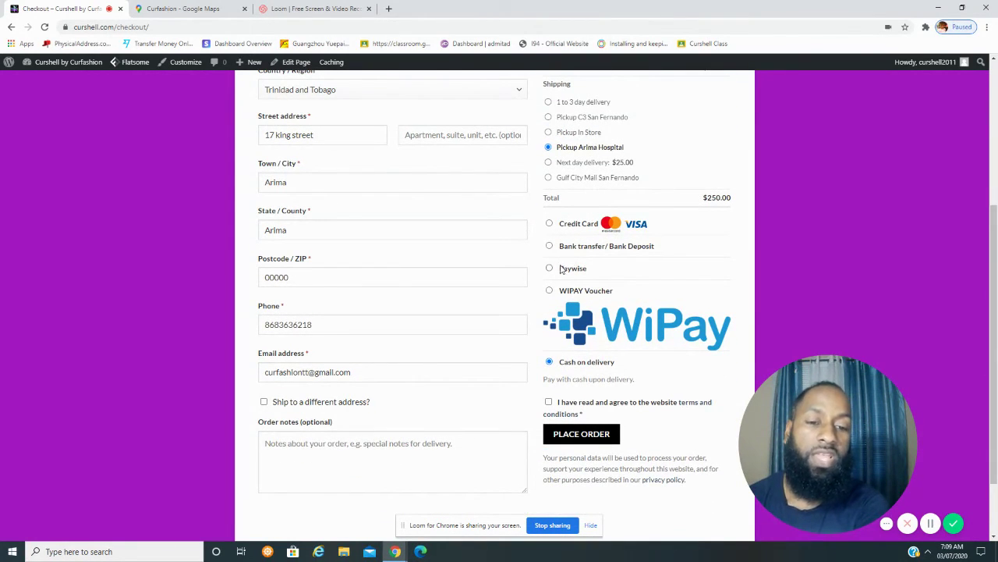
{"action": "left_click", "coordinate": [548, 224]}
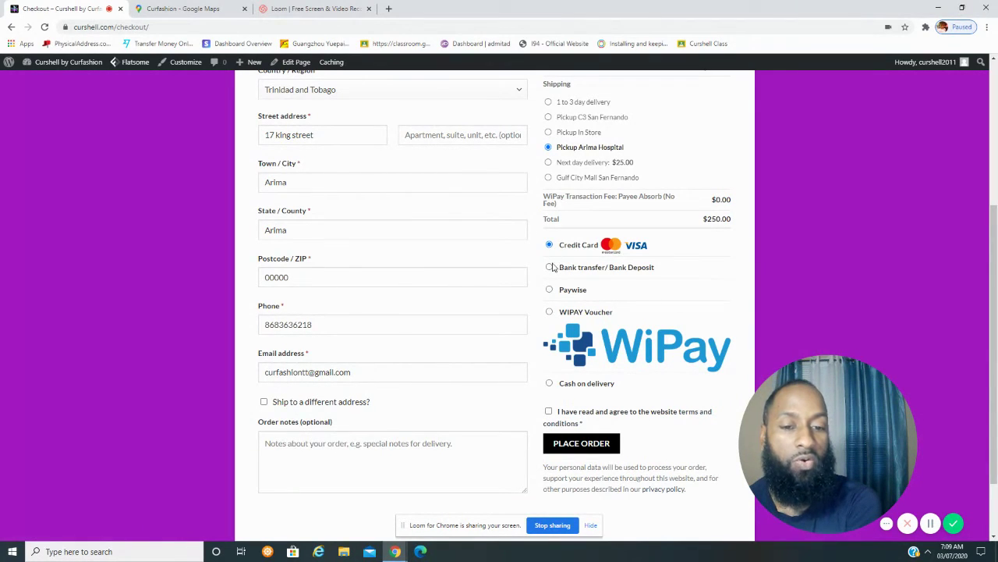
{"action": "left_click", "coordinate": [550, 267]}
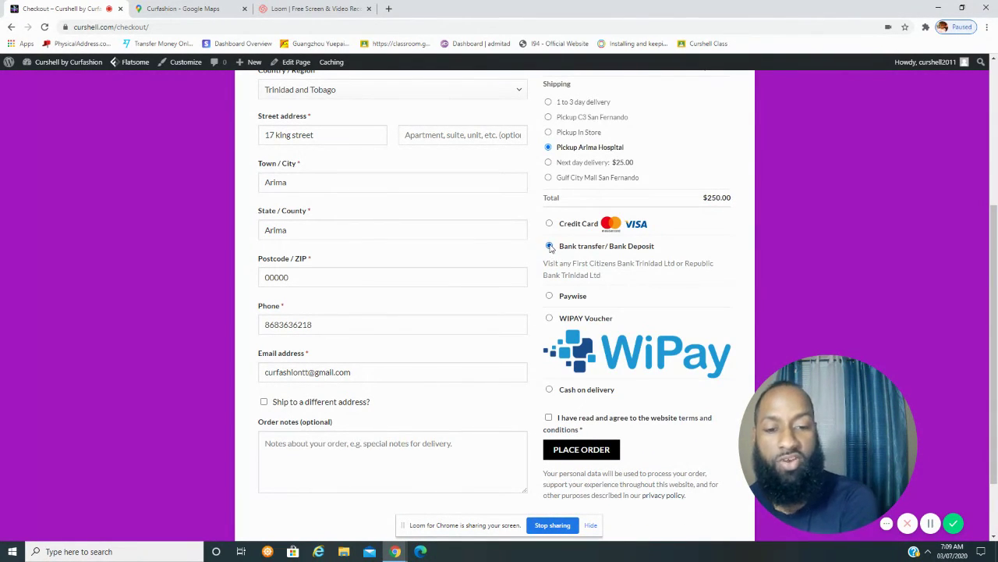
{"action": "left_click_drag", "start_coordinate": [997, 289], "coordinate": [996, 318]}
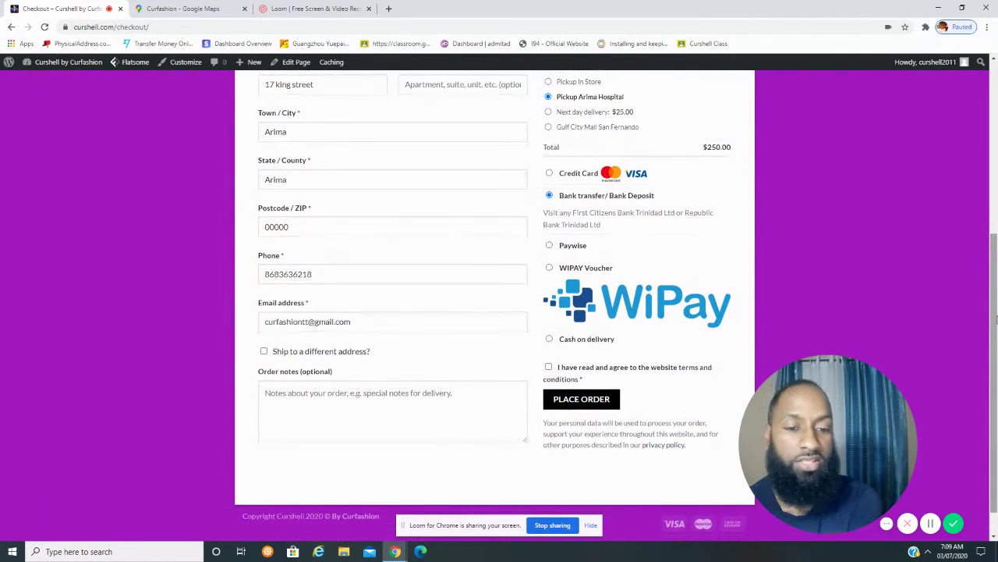
{"action": "left_click", "coordinate": [550, 247]}
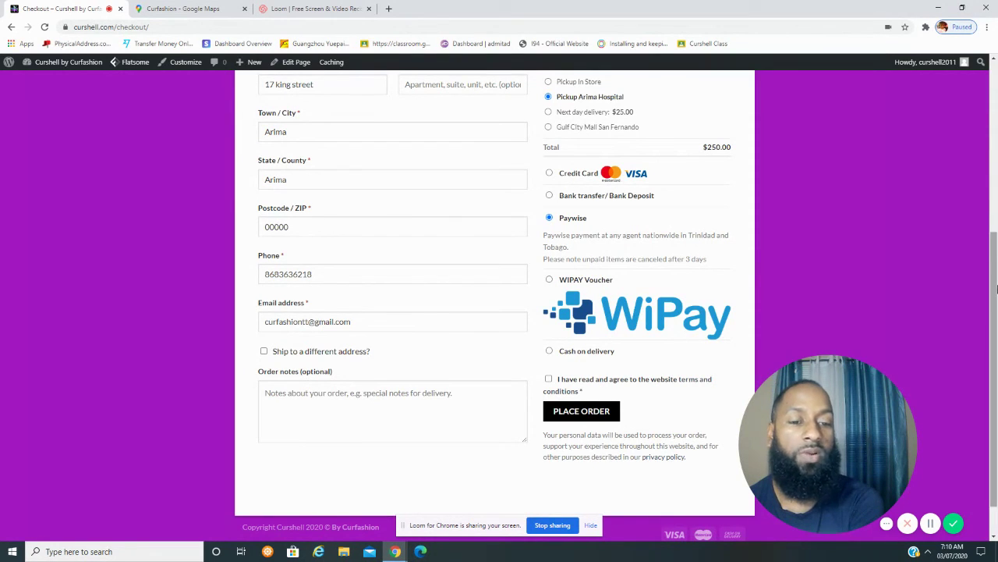
Agree to the website terms and conditions and place the order.
{"action": "left_click_drag", "start_coordinate": [997, 289], "coordinate": [997, 326]}
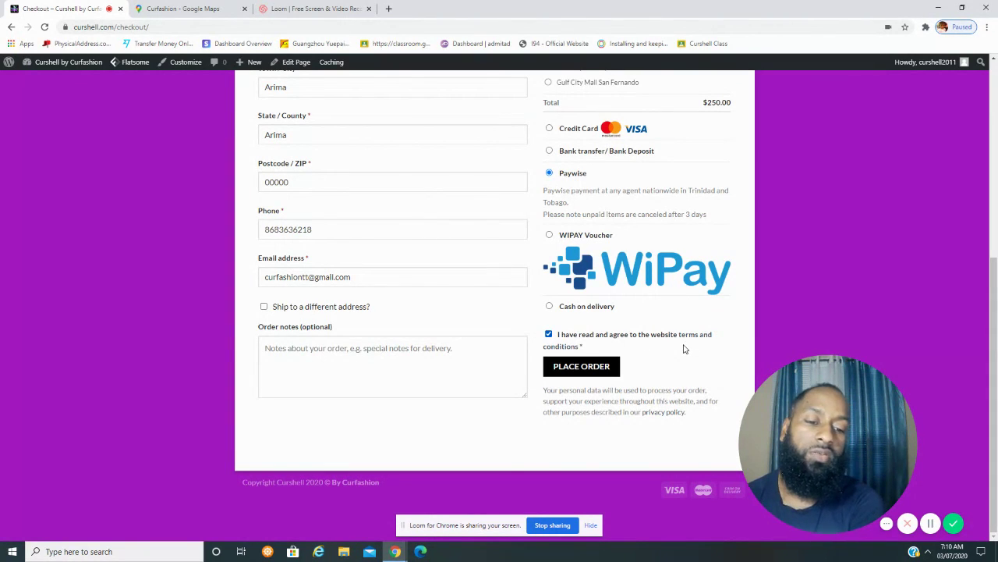
{"action": "left_click", "coordinate": [588, 372]}
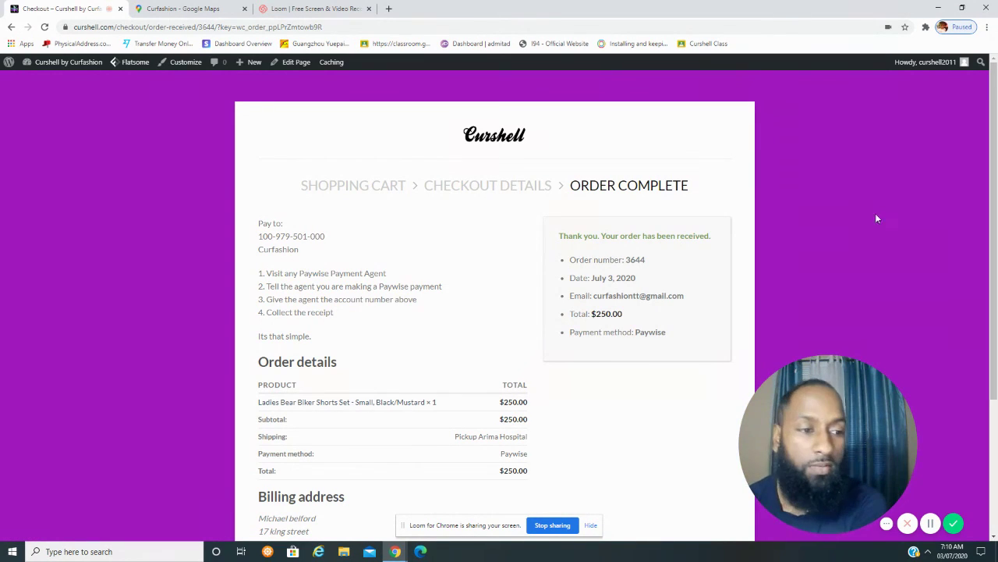
{"action": "left_click_drag", "start_coordinate": [995, 148], "coordinate": [995, 187]}
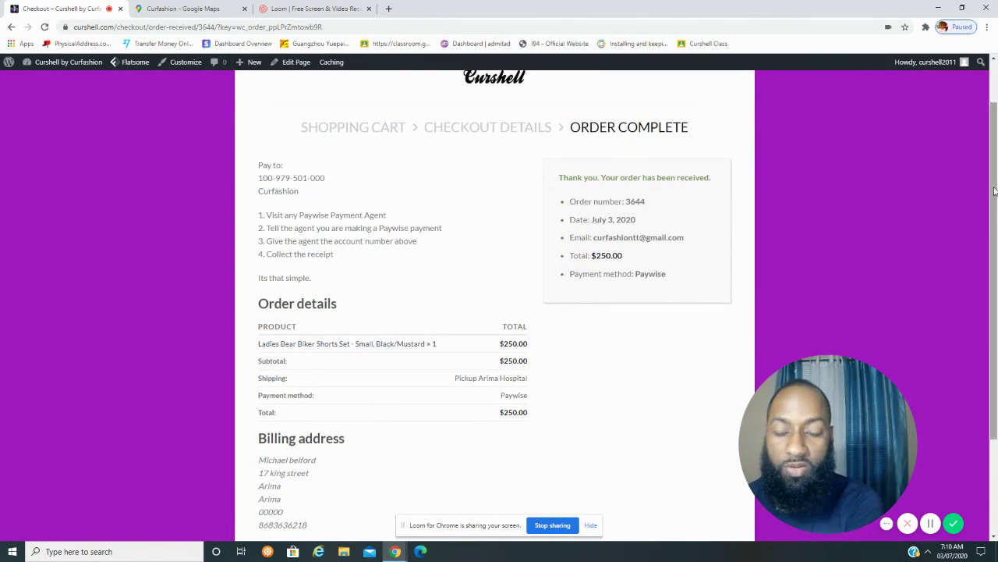